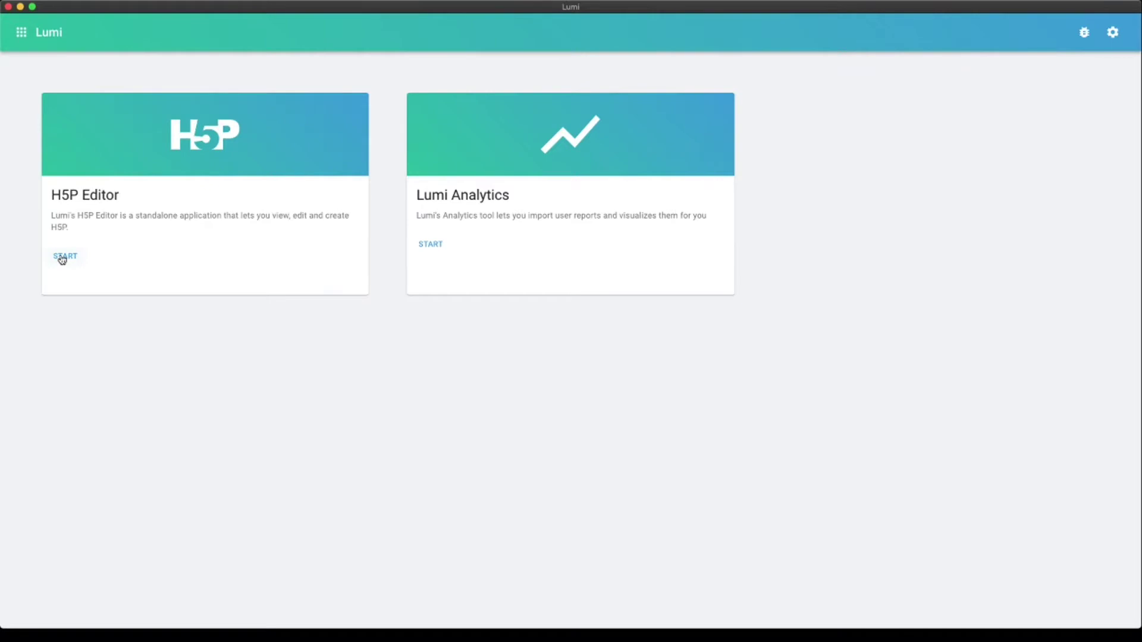
- Start the H5P Editor and open the existing file Timeline.h5p
left_click(61, 258)
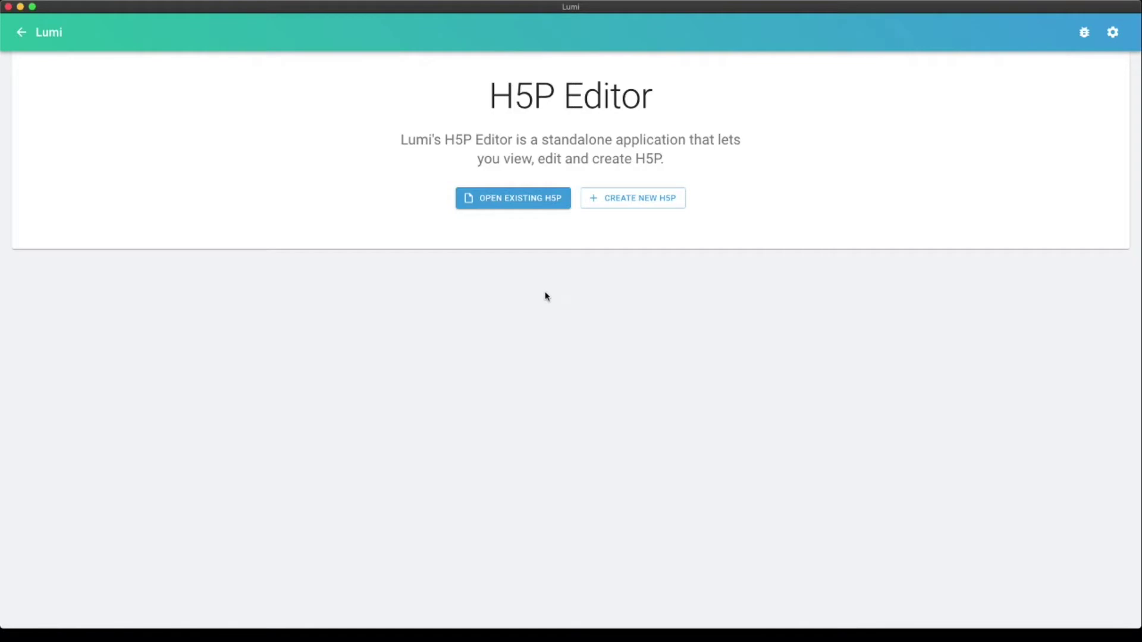
left_click(501, 199)
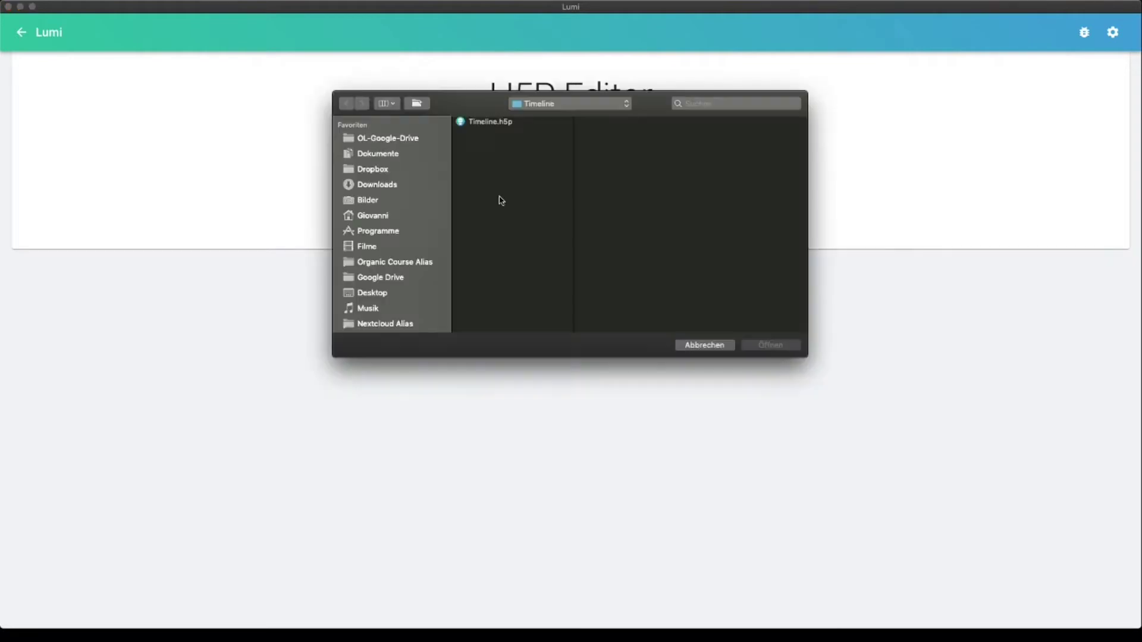
double_click(488, 123)
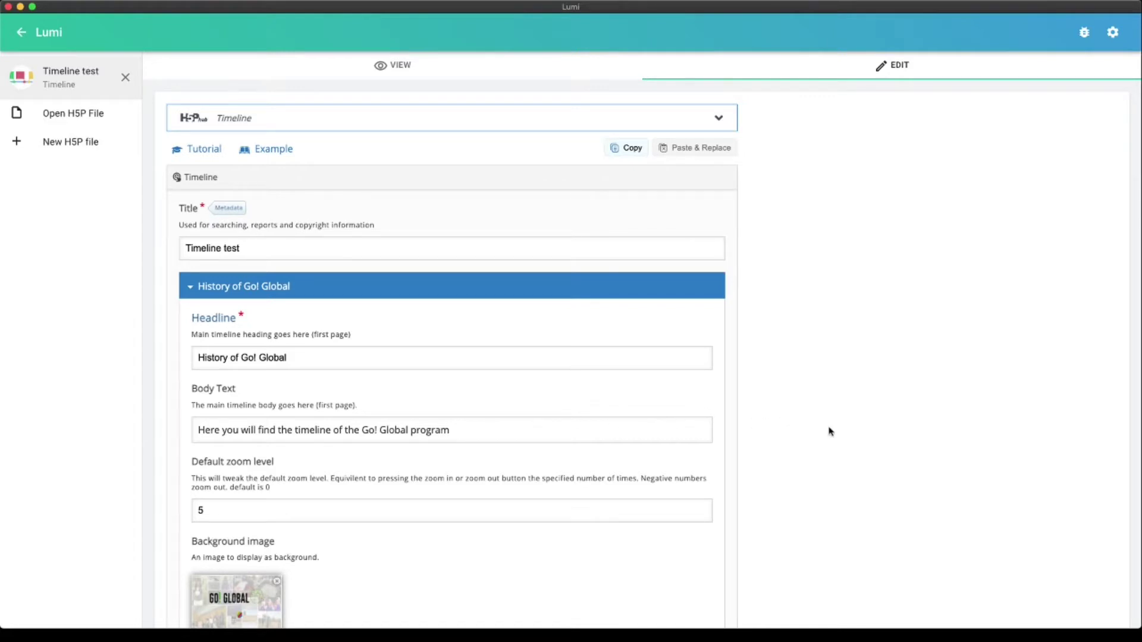
- Examine the timeline's title, headline, body text, default zoom level, background image and height settings
scroll(831, 431, "down", 2)
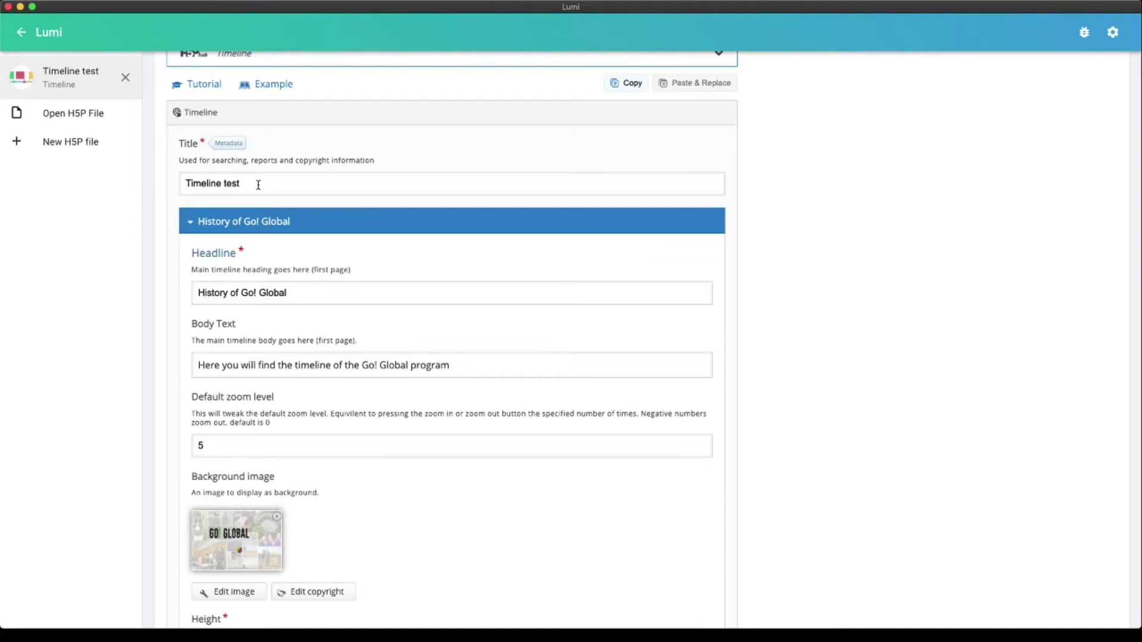
left_click(258, 184)
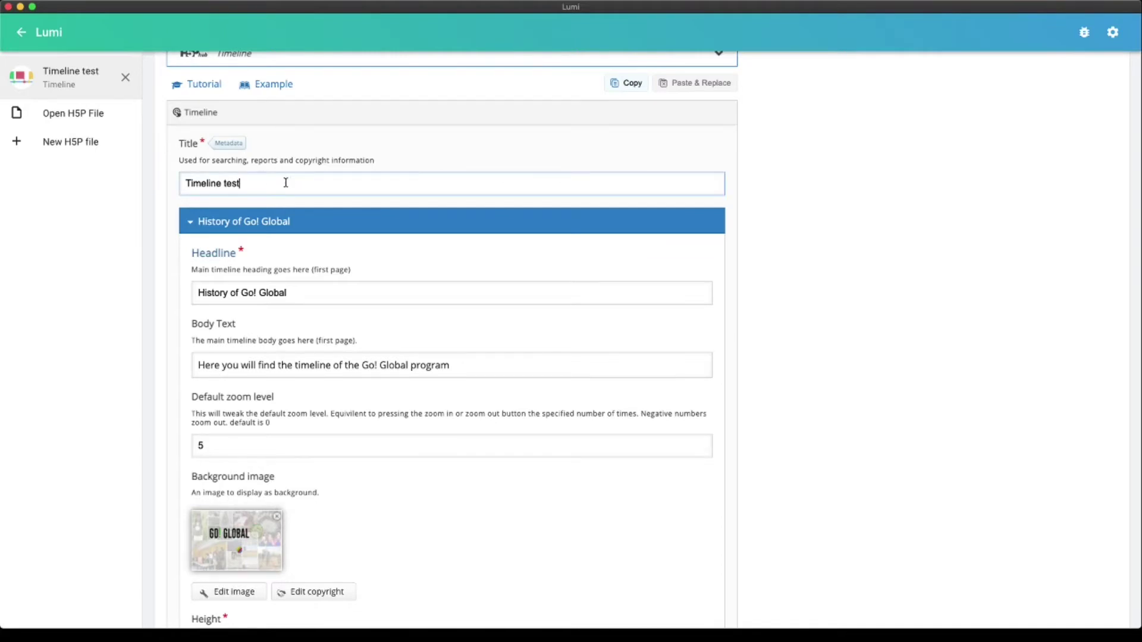
left_click_drag(254, 184, 179, 182)
scroll(657, 335, "down", 2)
scroll(657, 334, "down", 2)
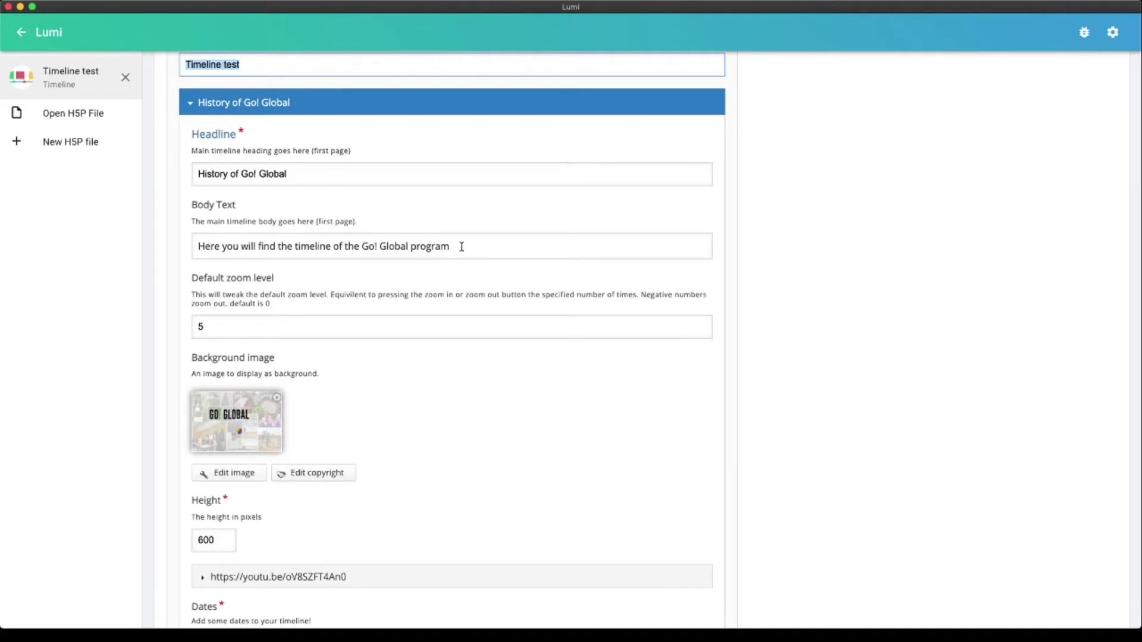
scroll(464, 248, "down", 1)
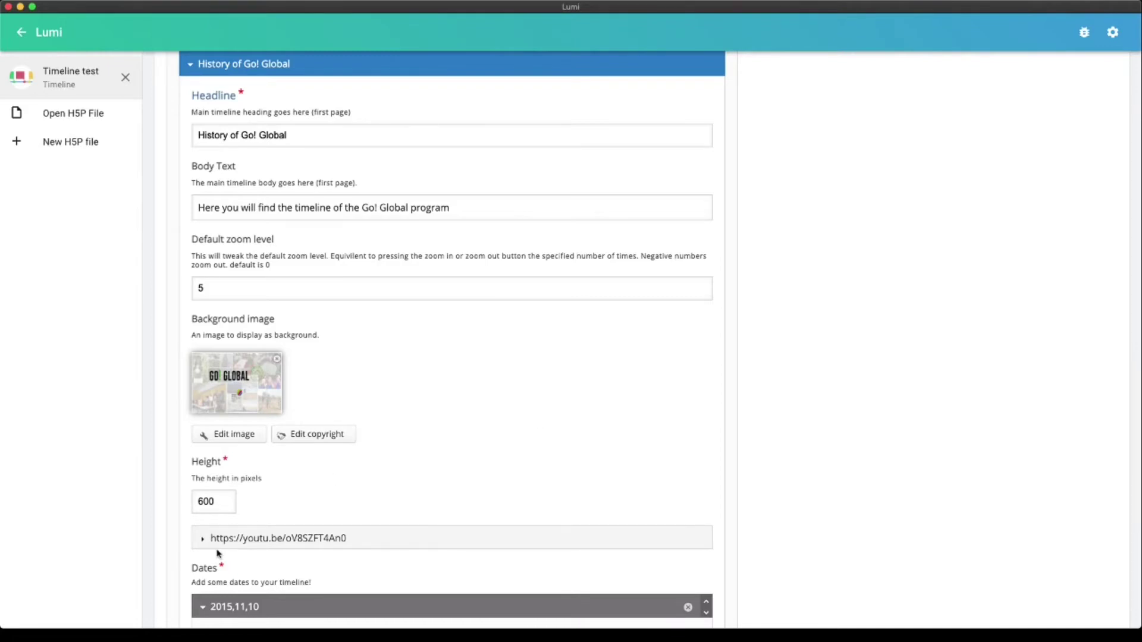
- Expand the timeline's main media section and examine its media link, credits and caption fields
left_click(202, 538)
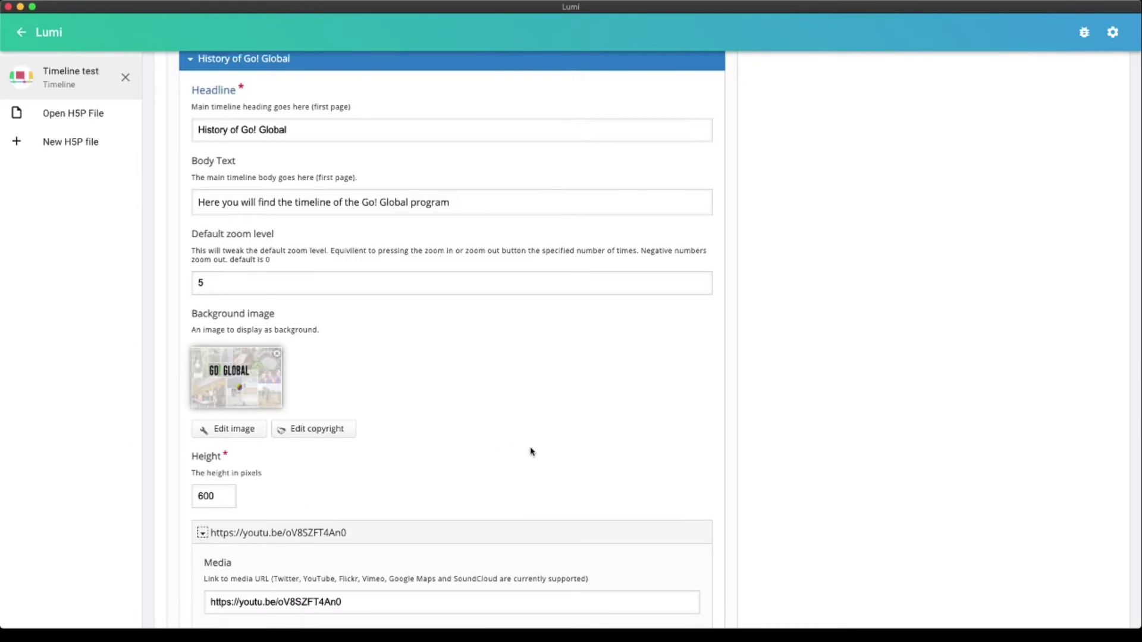
scroll(533, 452, "down", 3)
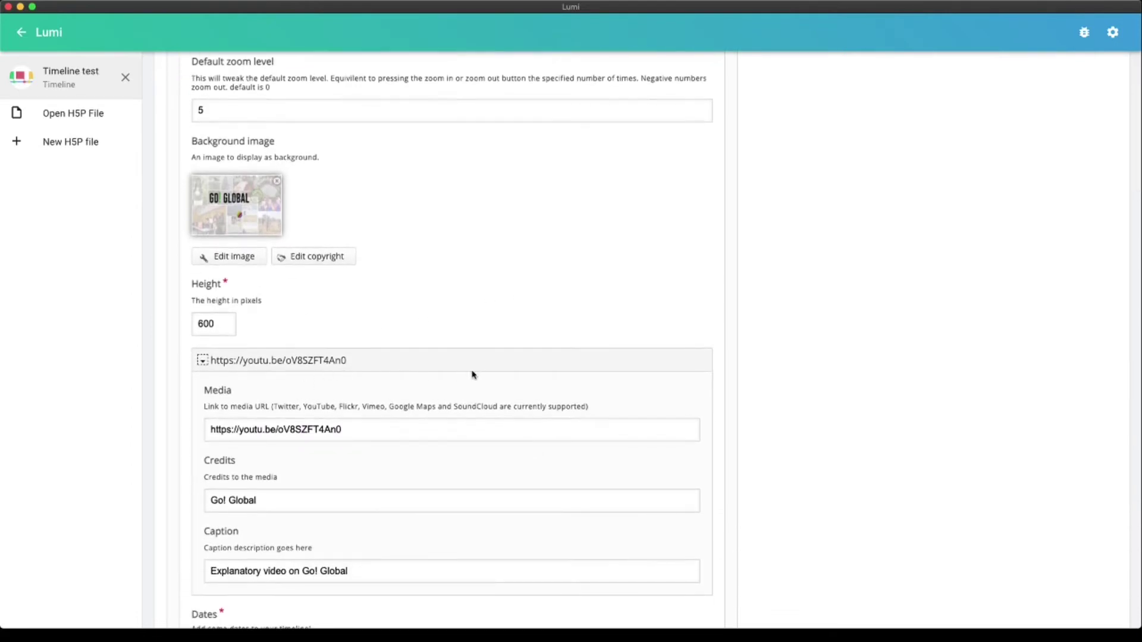
scroll(472, 374, "up", 3)
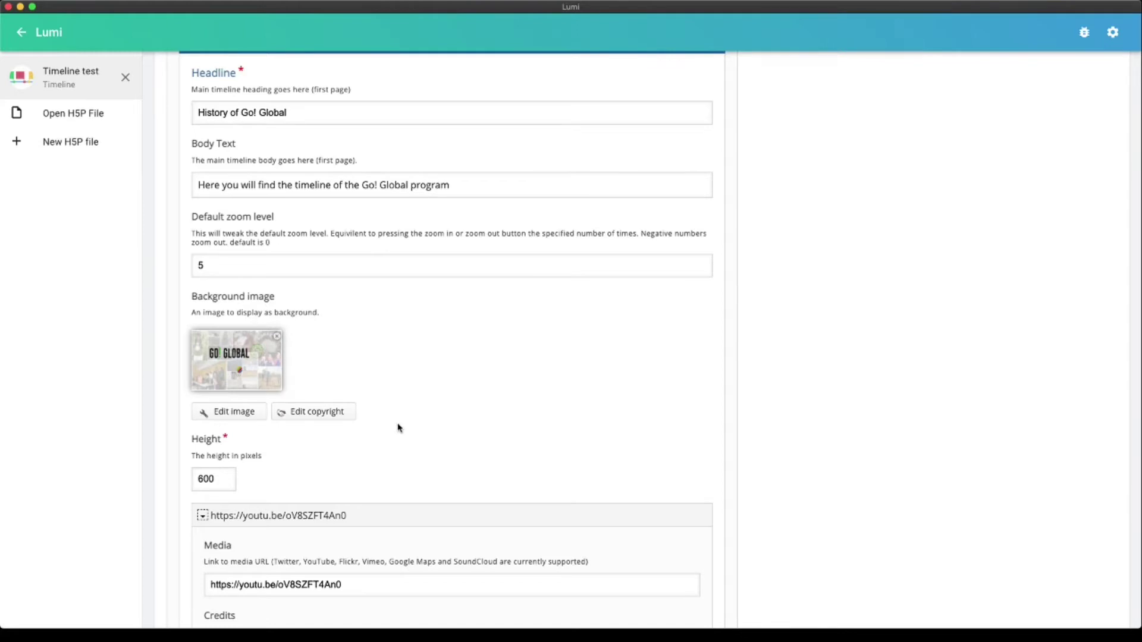
scroll(398, 428, "down", 3)
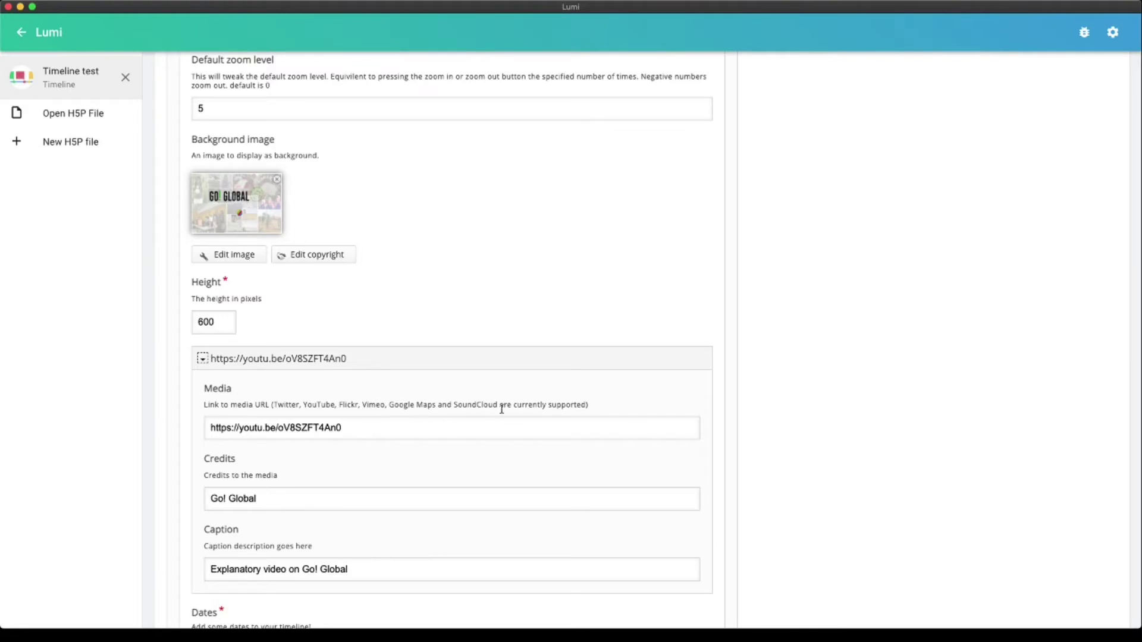
scroll(556, 458, "down", 2)
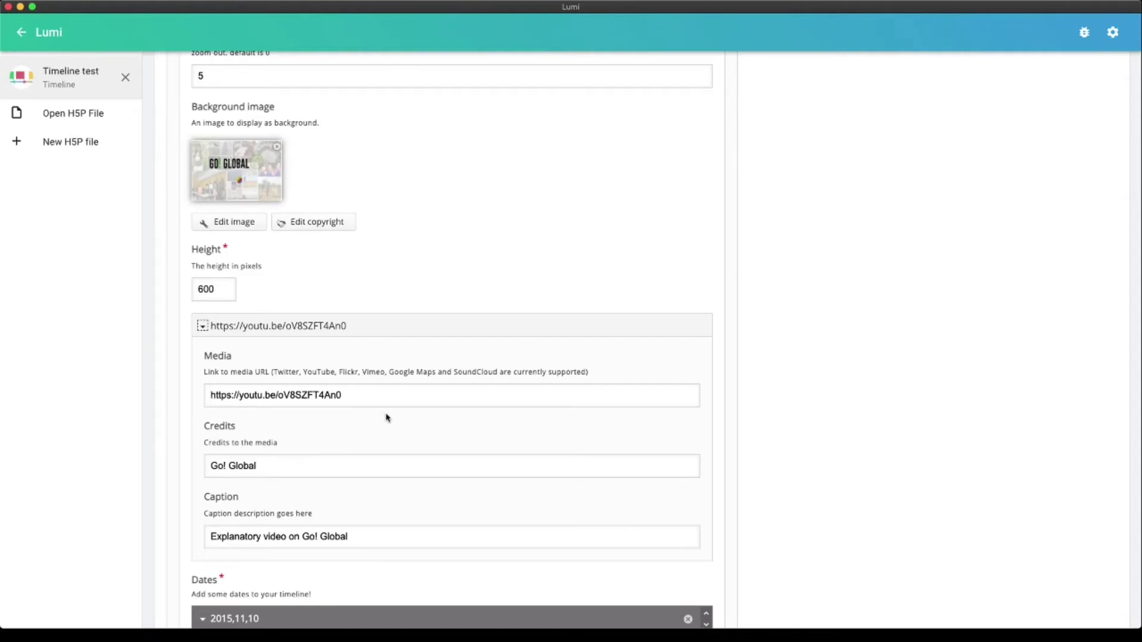
scroll(387, 416, "down", 3)
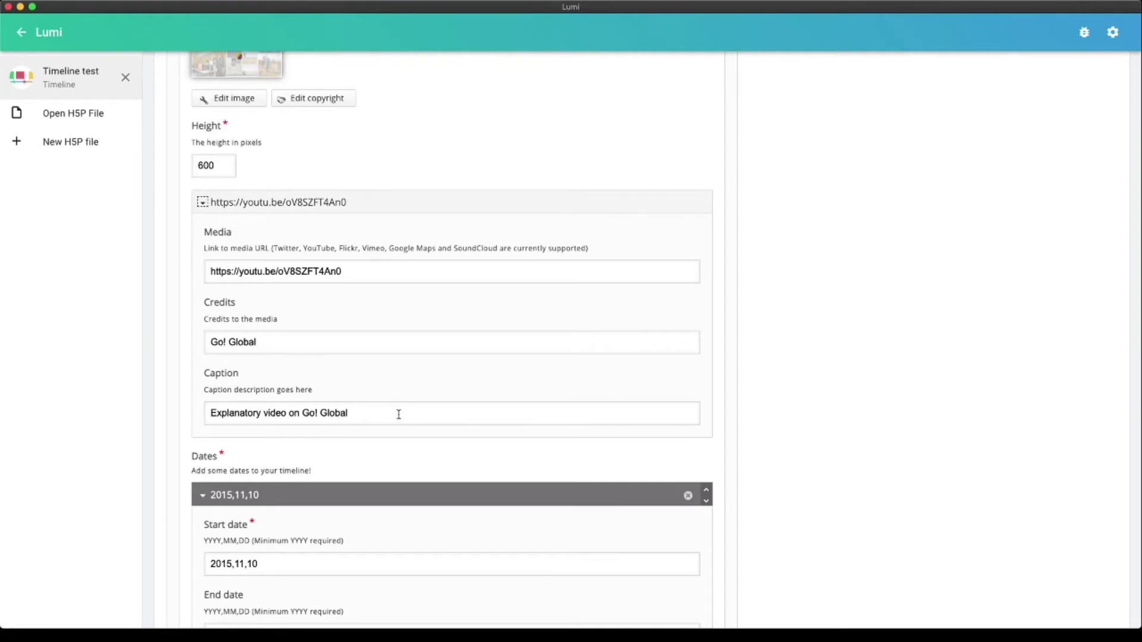
- Look through the Dates section and examine the start date, end date and headline of the 2015,11,10 entry
scroll(507, 414, "down", 1)
scroll(507, 414, "down", 3)
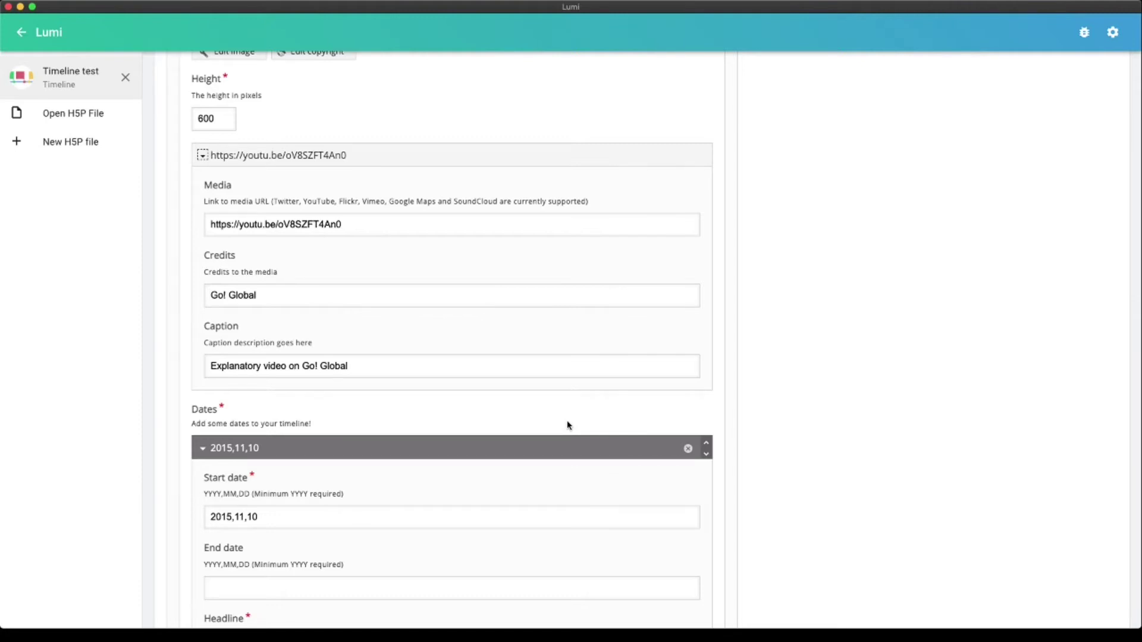
scroll(568, 425, "down", 5)
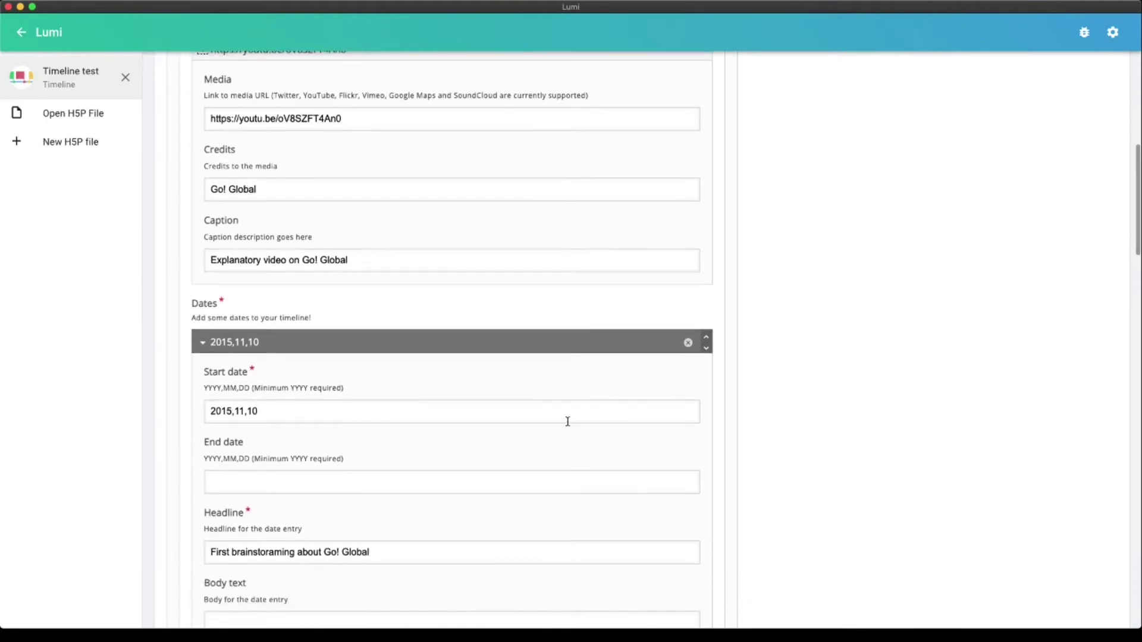
scroll(568, 421, "down", 15)
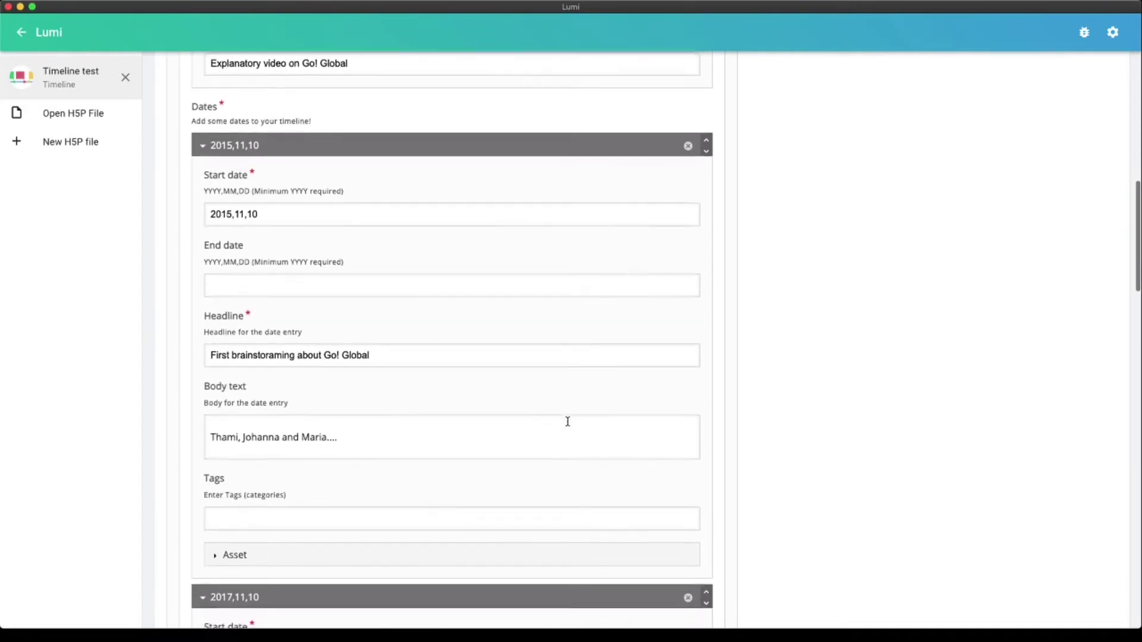
scroll(568, 422, "down", 20)
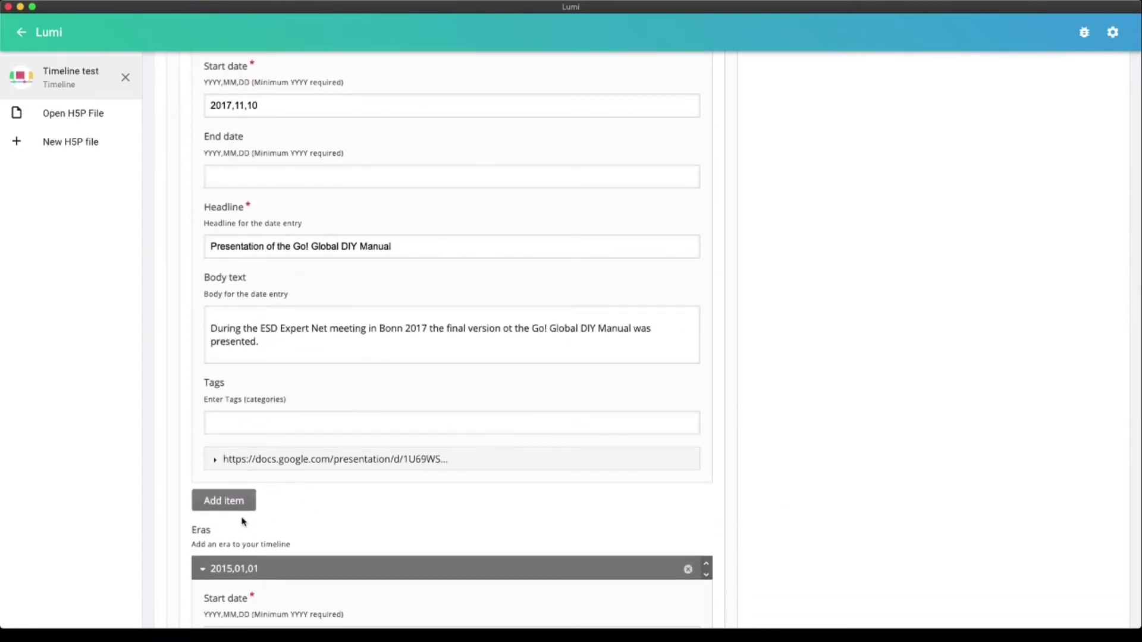
scroll(435, 486, "up", 20)
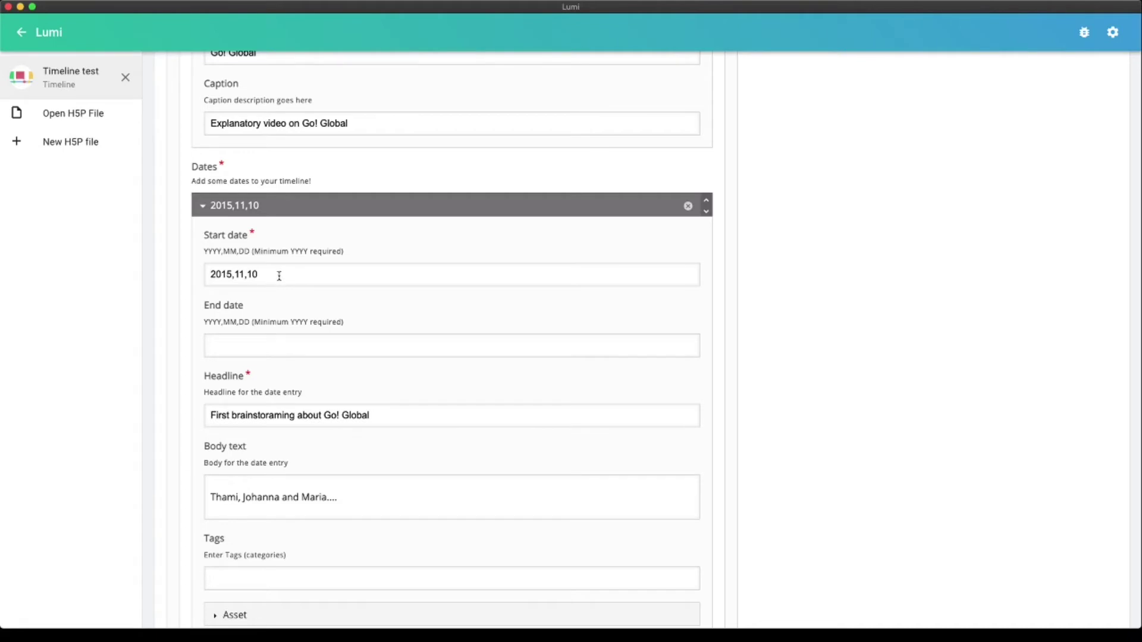
scroll(451, 393, "down", 2)
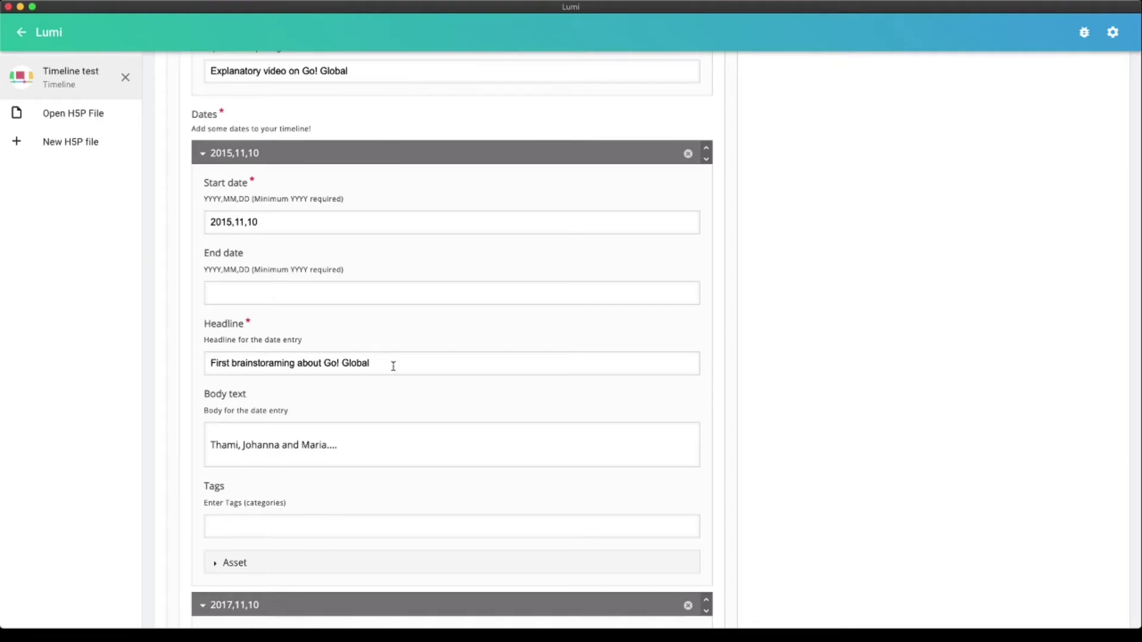
- Open the body text editor of the 2015,11,10 entry and expand its asset section to view the media fields
left_click(348, 445)
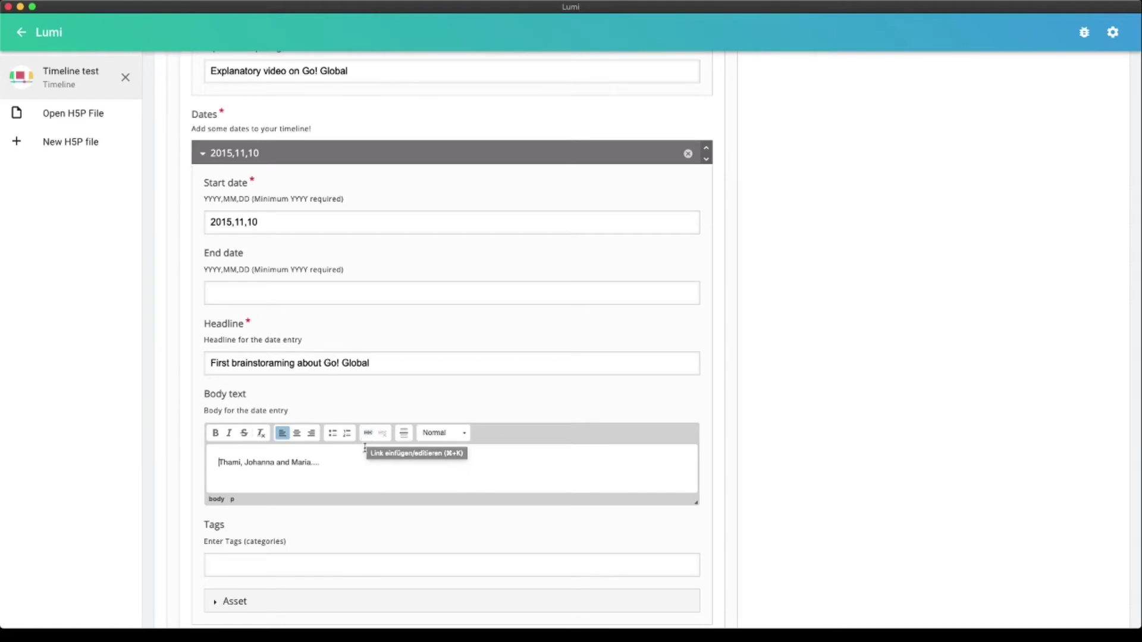
scroll(561, 460, "down", 2)
scroll(561, 461, "down", 3)
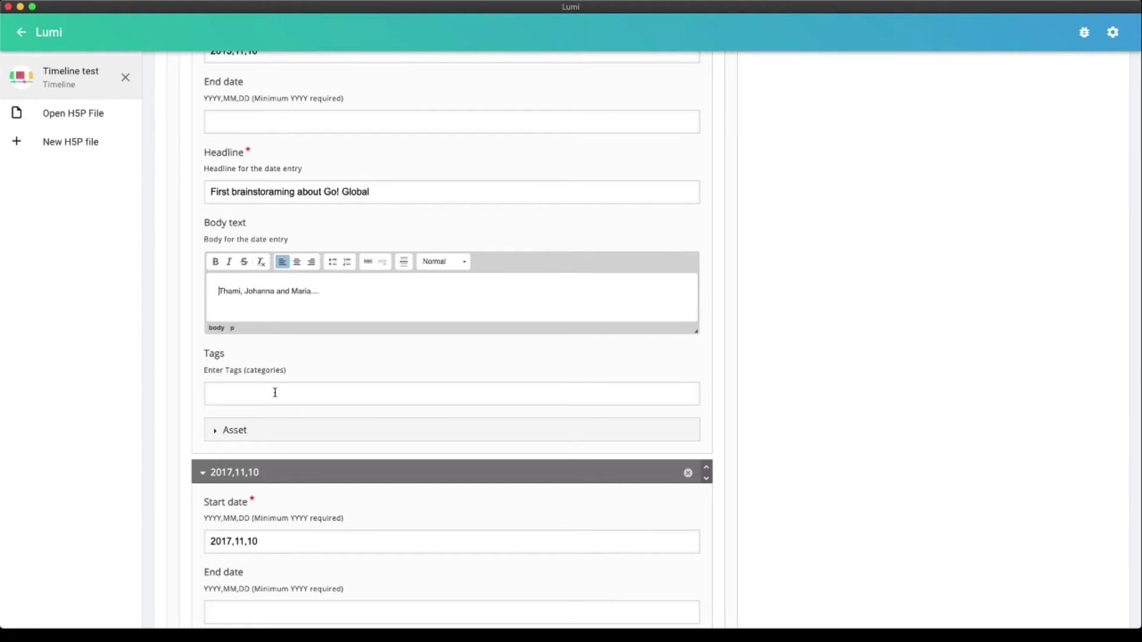
left_click(215, 435)
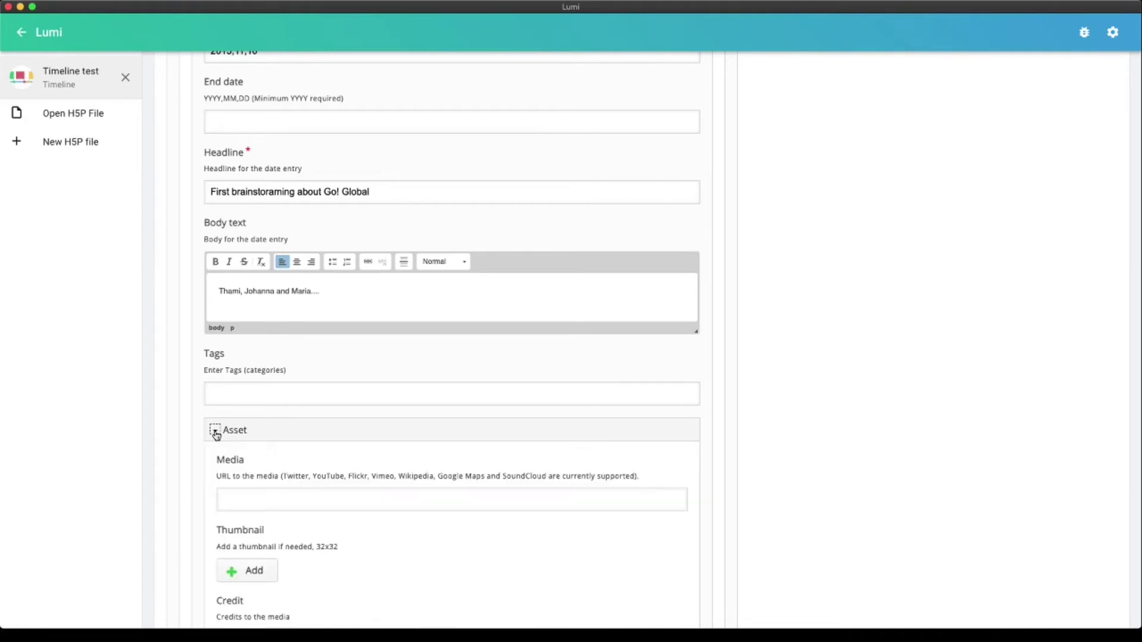
scroll(502, 464, "down", 5)
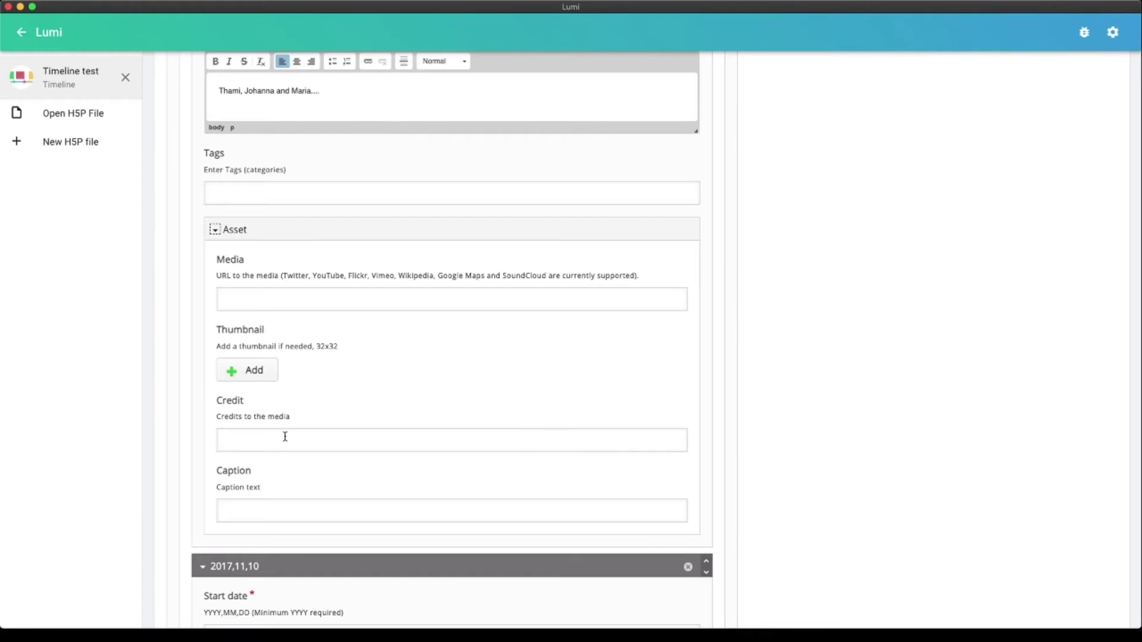
- Examine the 2017,11,10 date entry and expand its asset section to view the media link, thumbnail, credit and caption
scroll(505, 449, "down", 5)
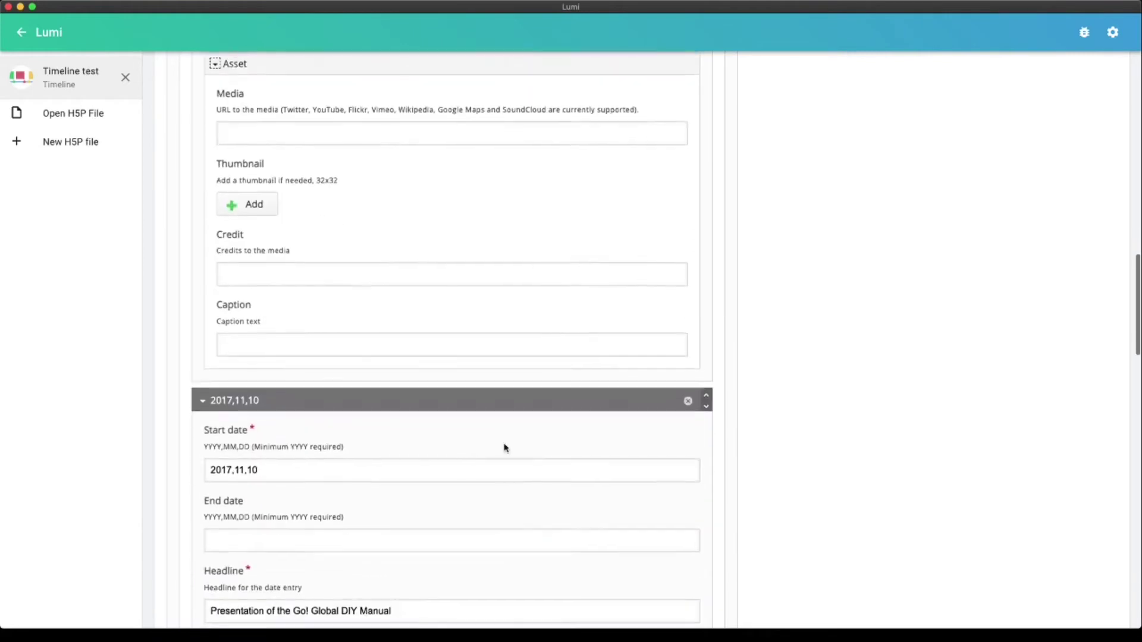
scroll(535, 430, "down", 3)
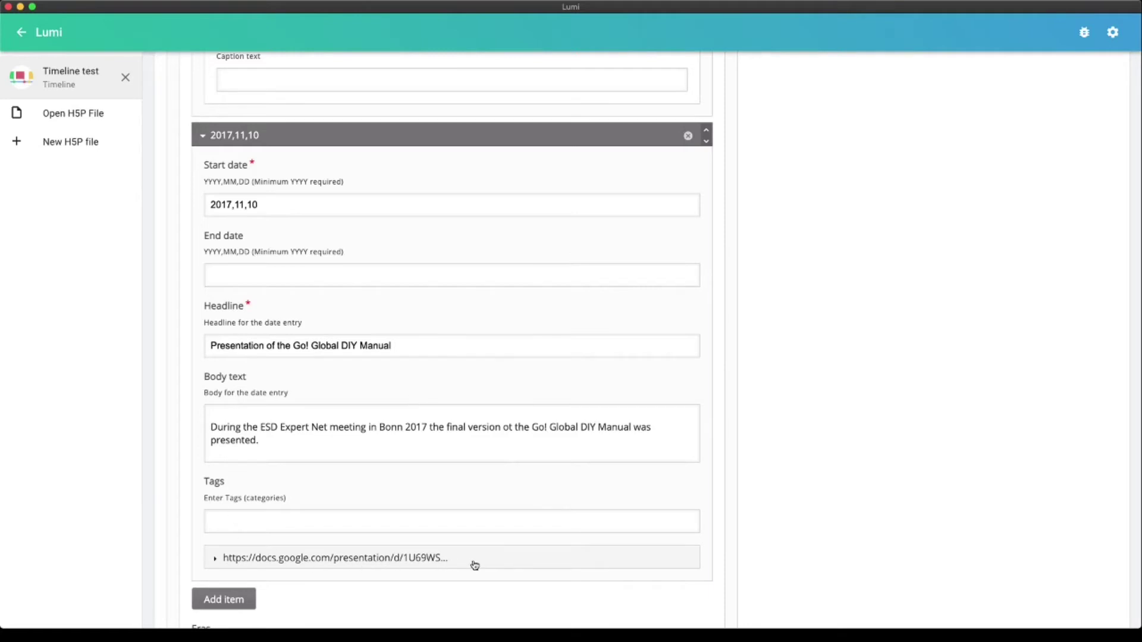
left_click(215, 558)
scroll(512, 526, "down", 5)
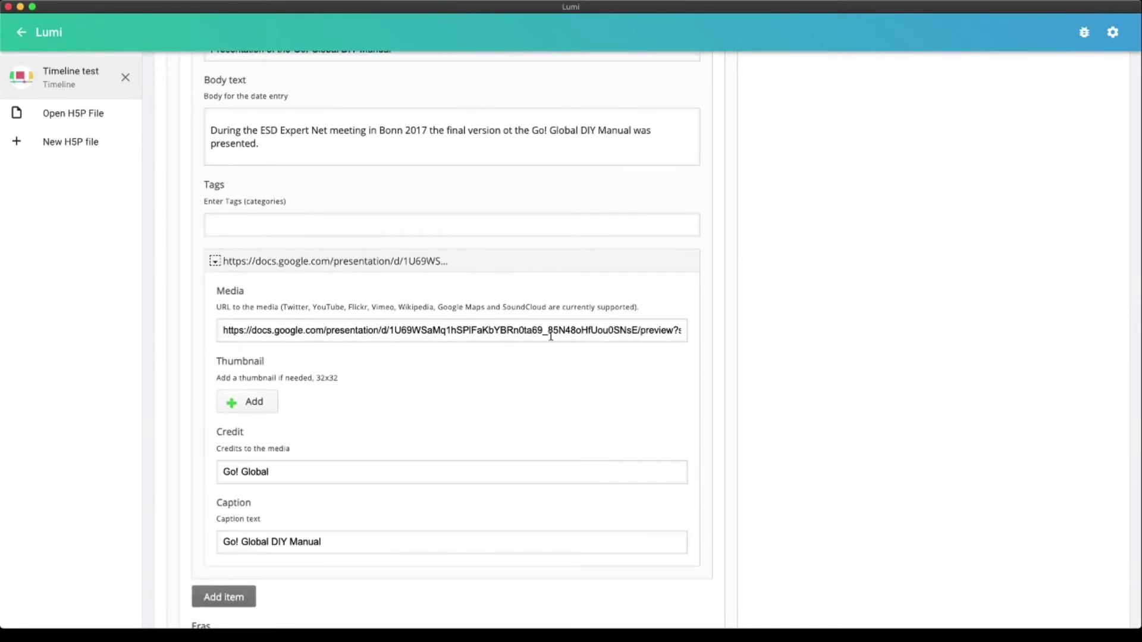
scroll(625, 331, "right", 2)
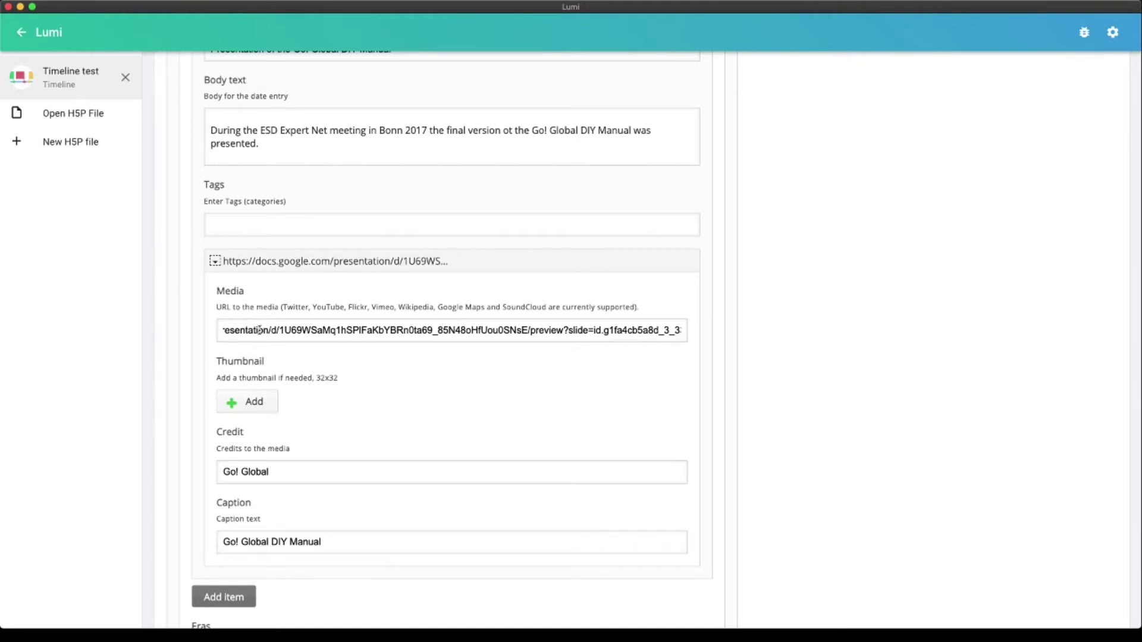
scroll(260, 331, "left", 3)
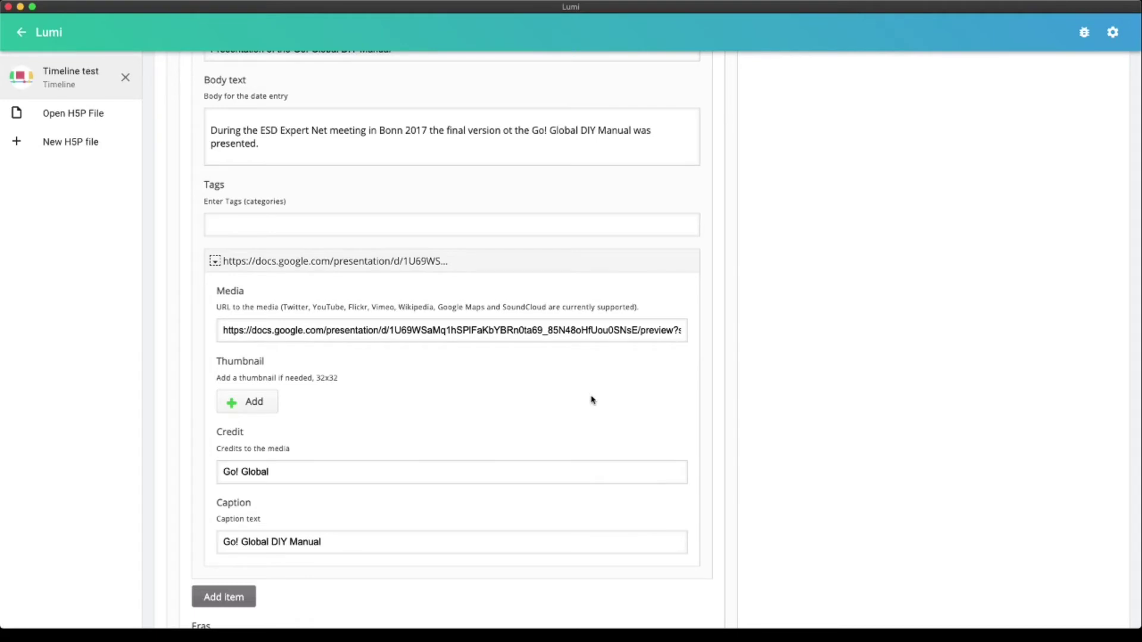
scroll(593, 400, "down", 2)
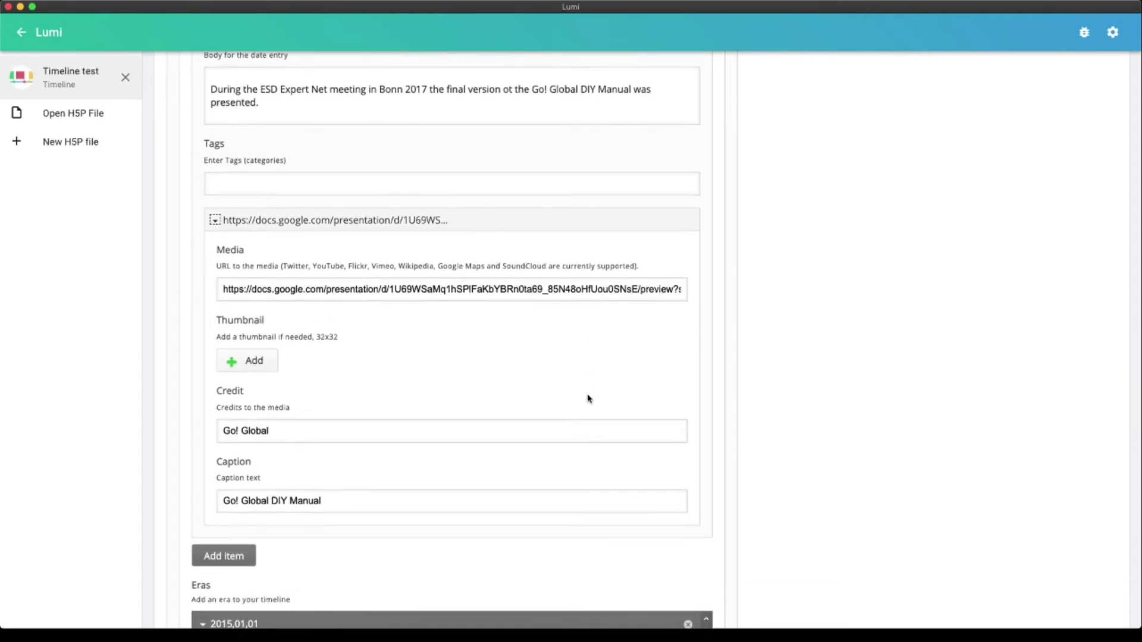
scroll(591, 397, "down", 5)
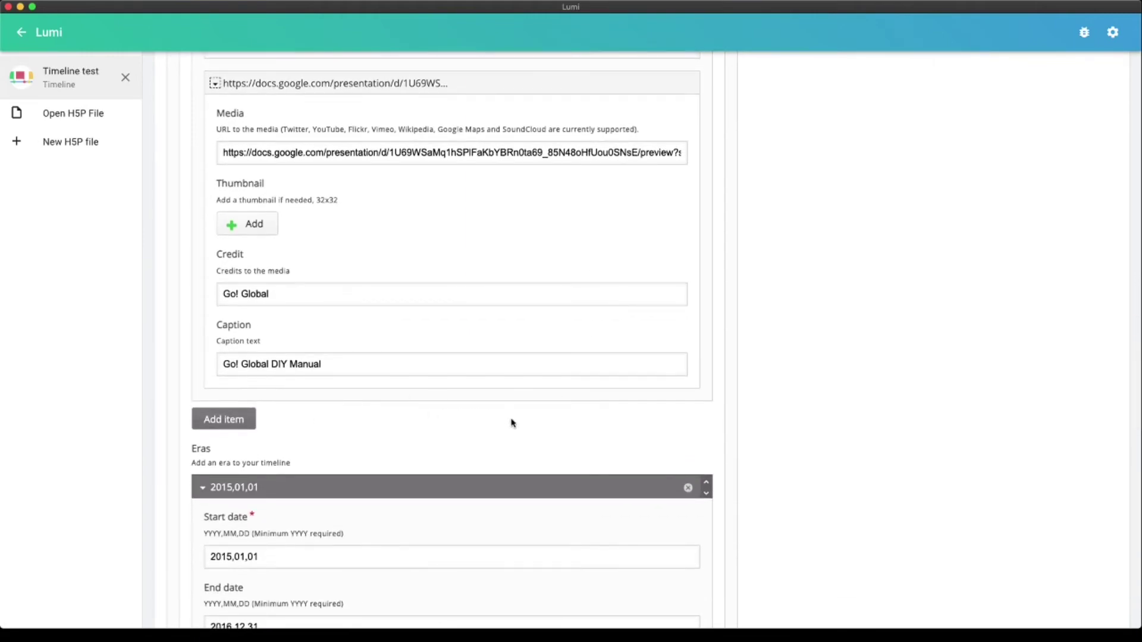
scroll(587, 271, "down", 2)
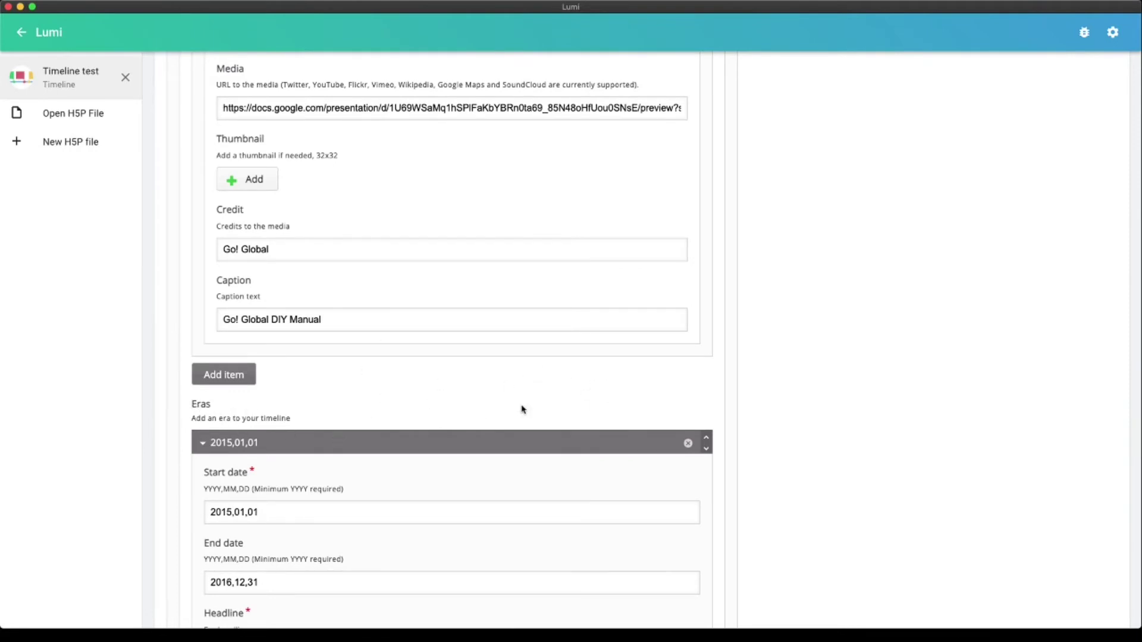
- Collapse the 2015,11,10 and 2017,11,10 entries in the Dates section
scroll(522, 409, "up", 15)
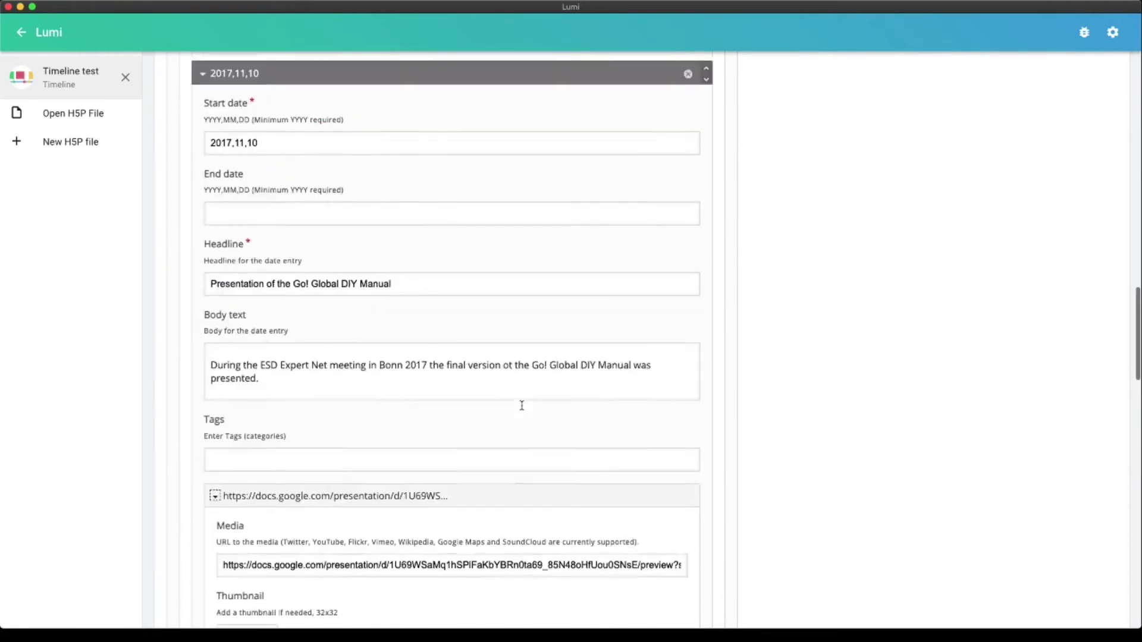
scroll(522, 409, "up", 15)
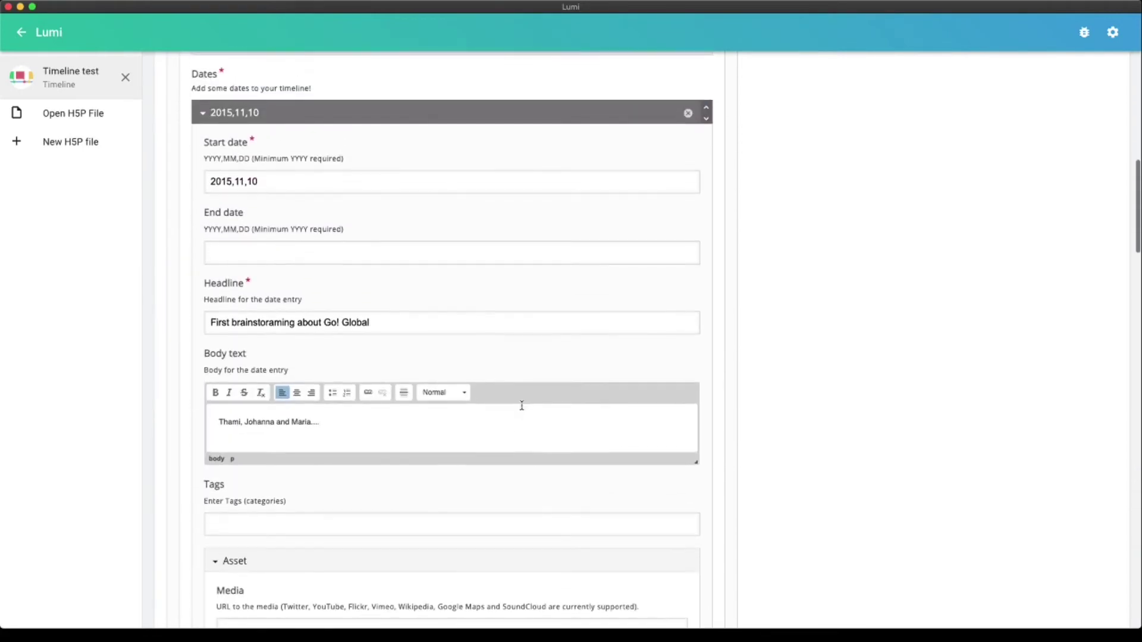
left_click(202, 182)
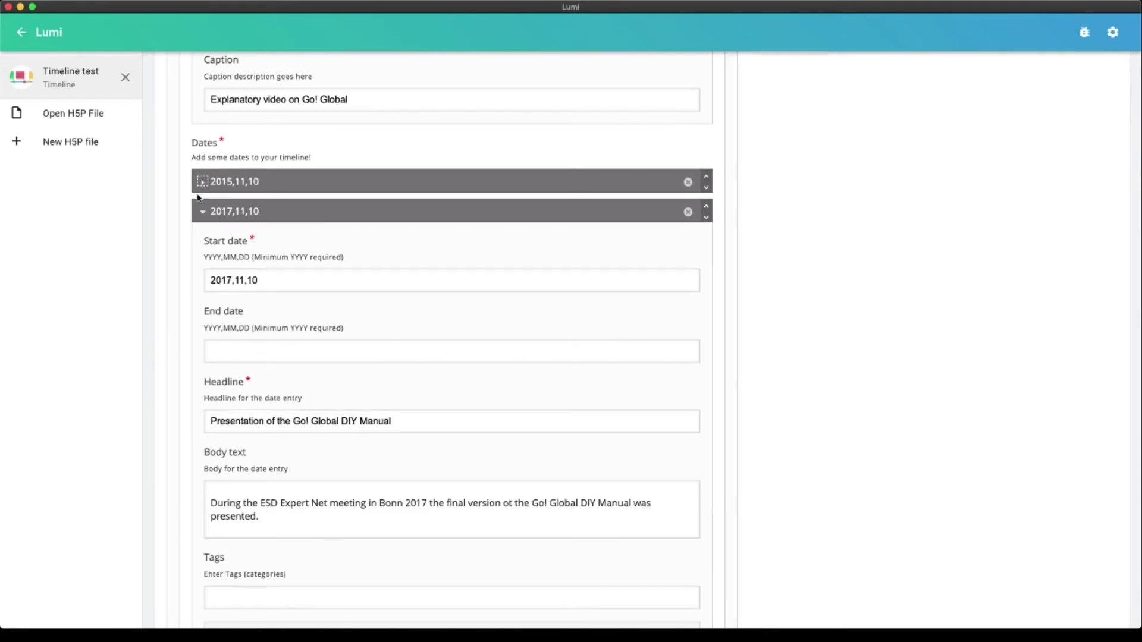
left_click(203, 212)
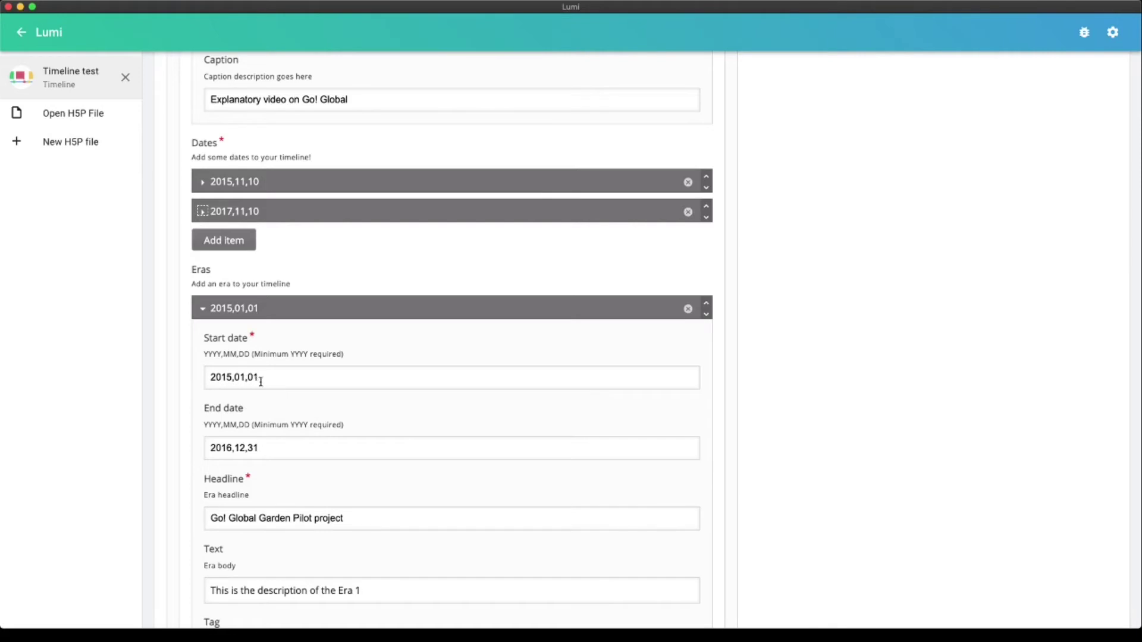
- Look over the Eras section and collapse the 2015,01,01, 2016,01,01 and 2017,01,01 eras
scroll(320, 379, "down", 2)
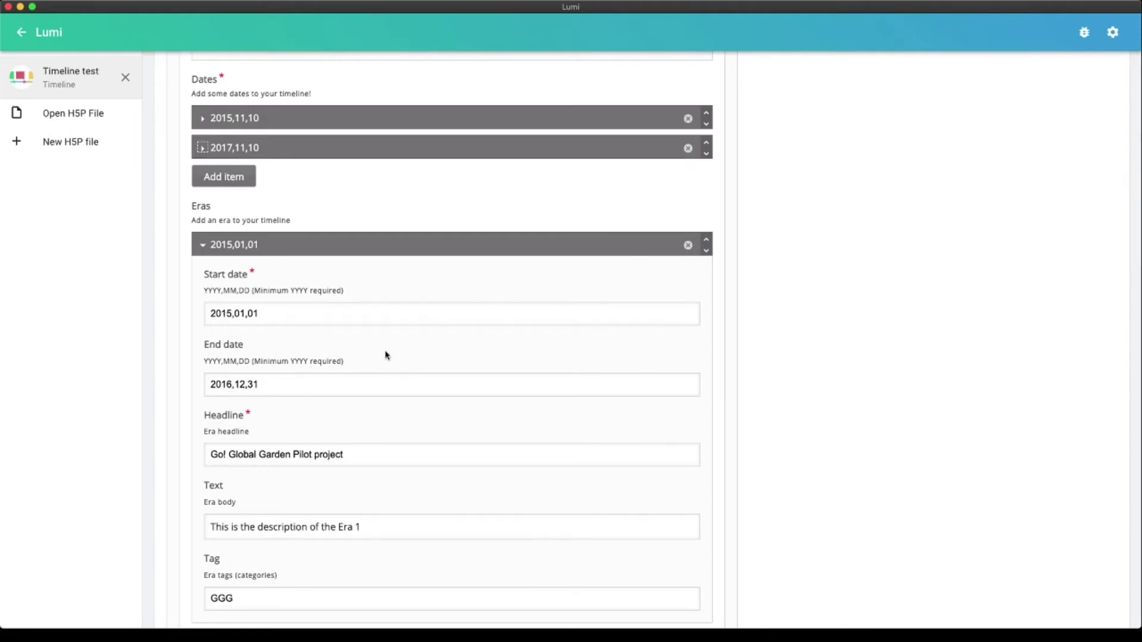
scroll(385, 354, "down", 3)
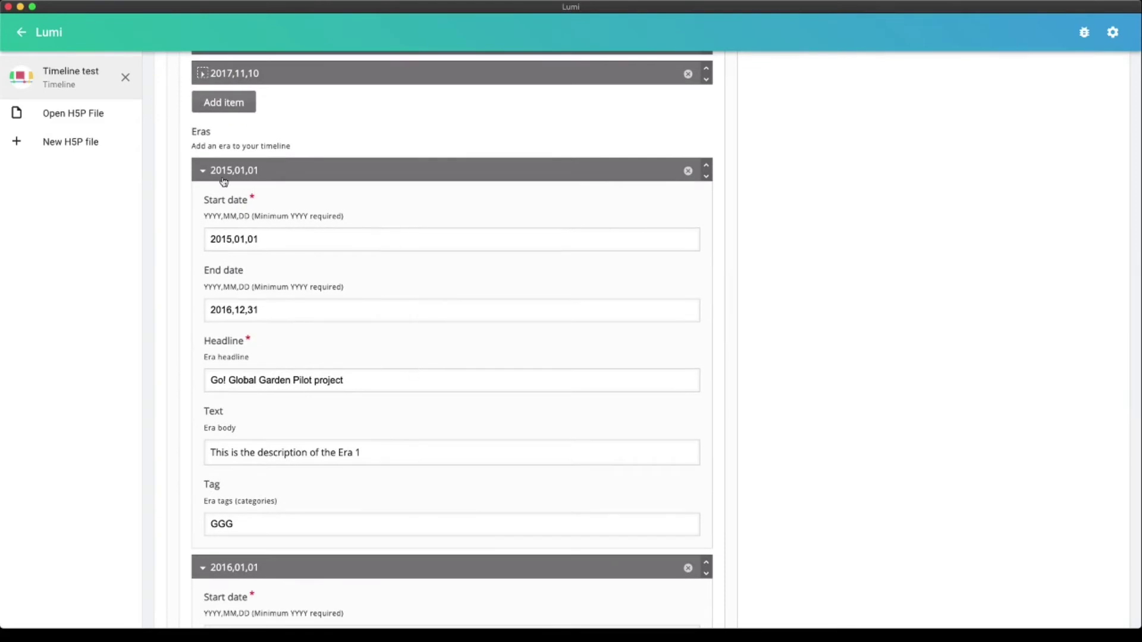
left_click(203, 171)
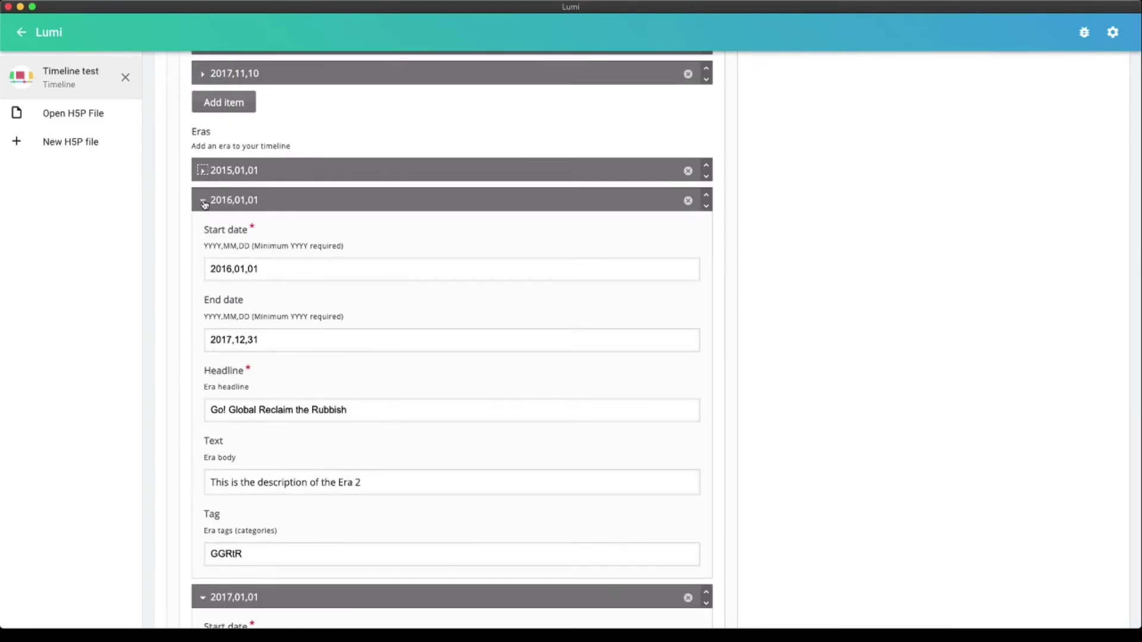
left_click(203, 200)
left_click(202, 231)
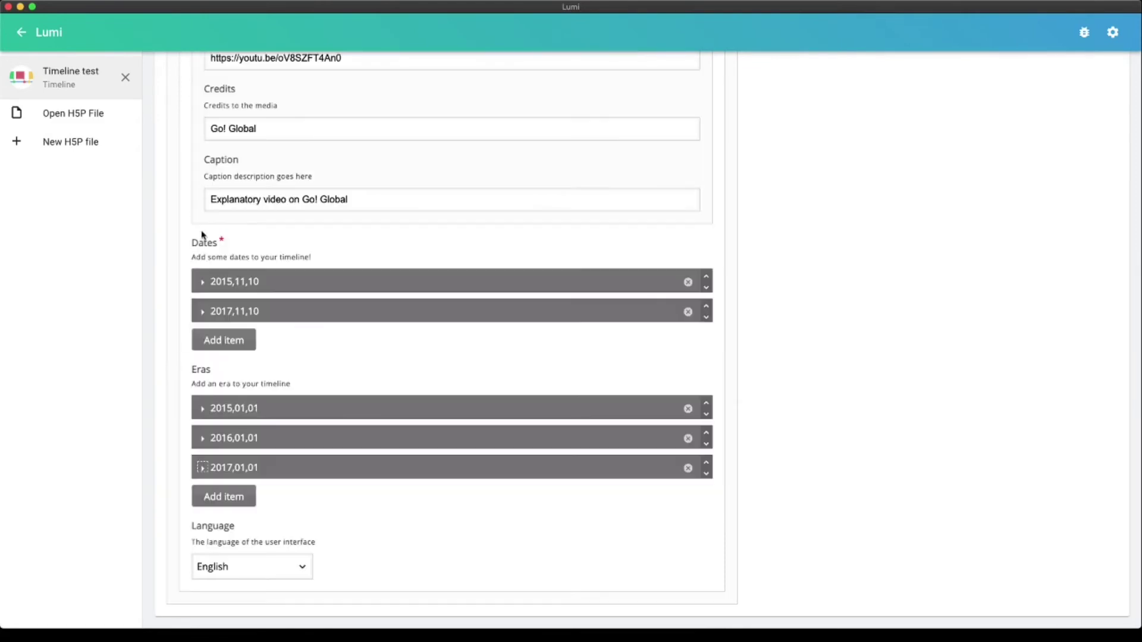
- Expand the 2015,01,01 era again and examine its start date, end date, headline, text and tag fields
left_click(202, 409)
scroll(413, 400, "down", 1)
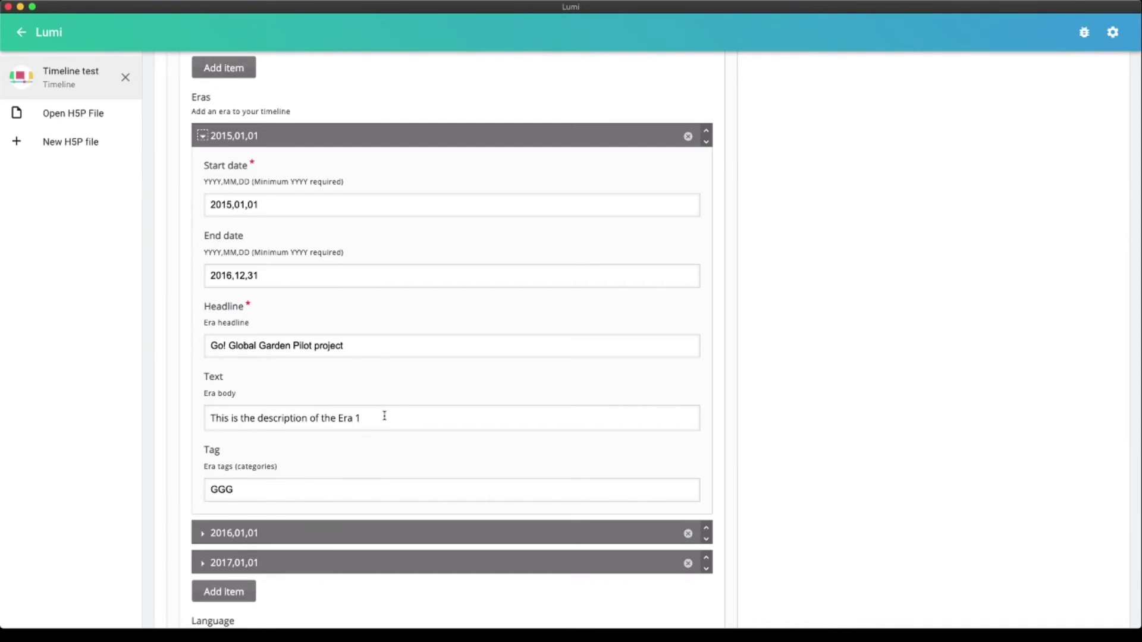
scroll(408, 418, "down", 2)
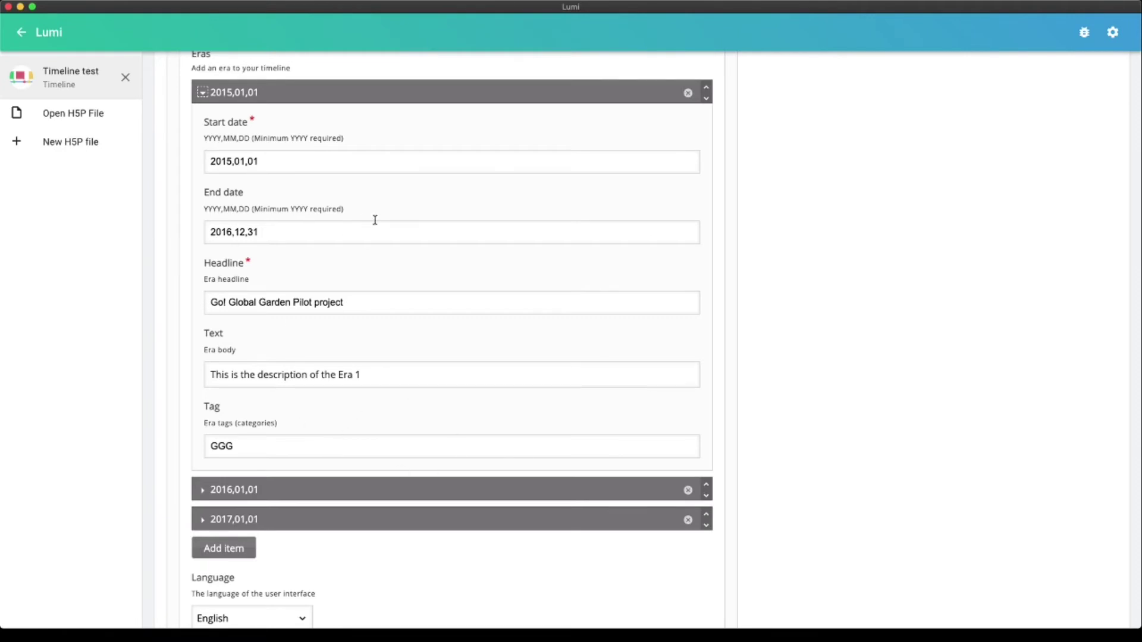
scroll(509, 250, "up", 3)
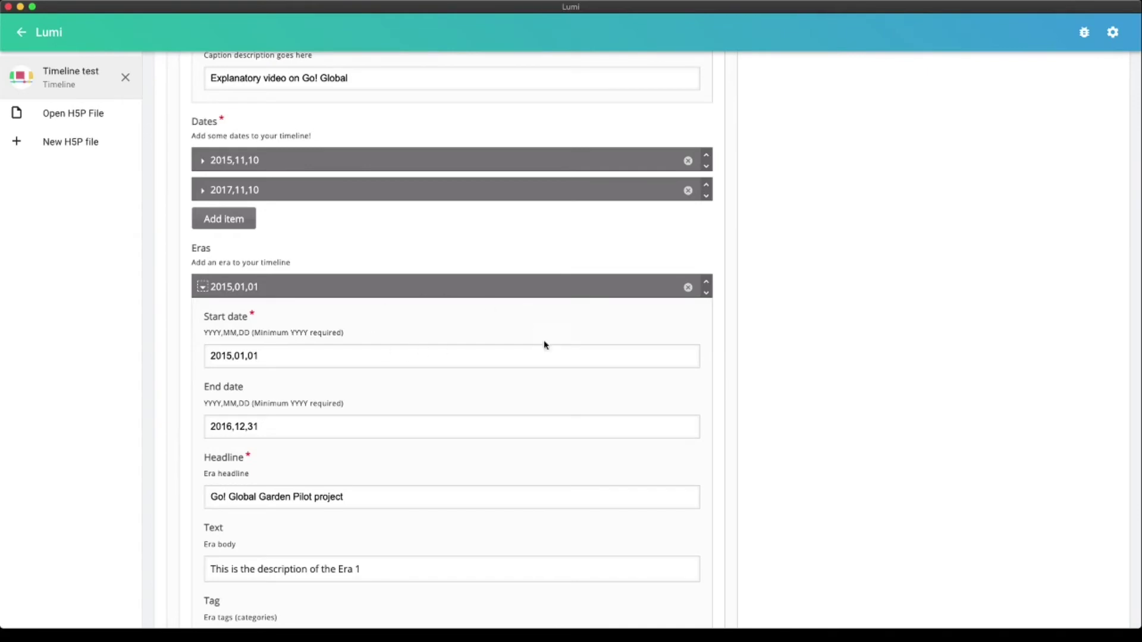
scroll(508, 419, "down", 4)
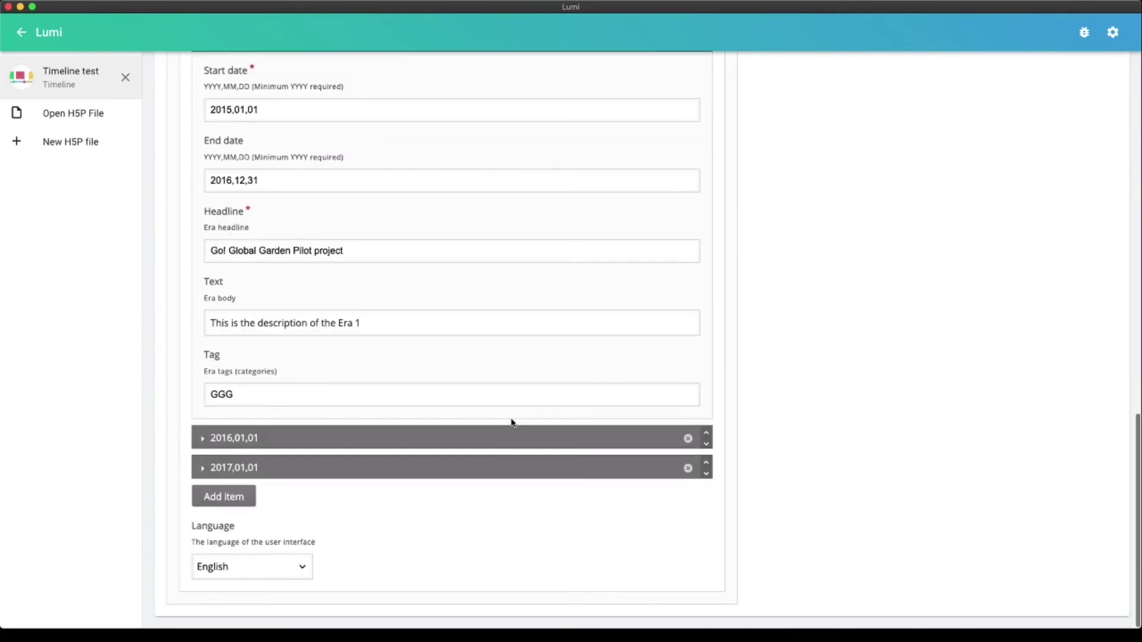
- Switch from editing to the view mode to preview the finished timeline
scroll(510, 425, "up", 20)
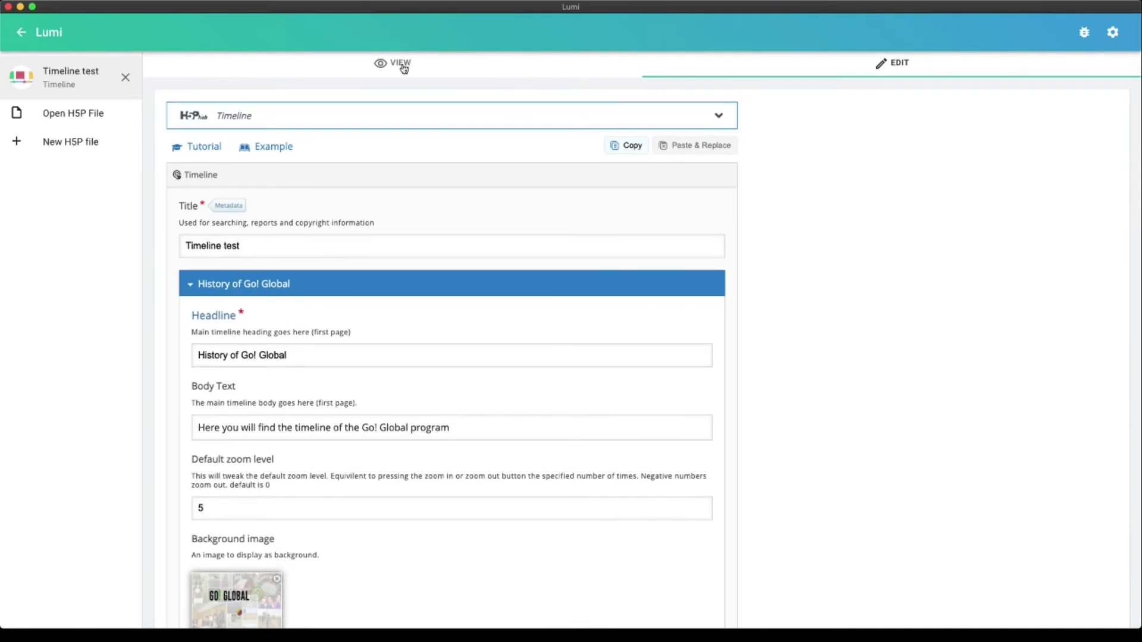
left_click(402, 67)
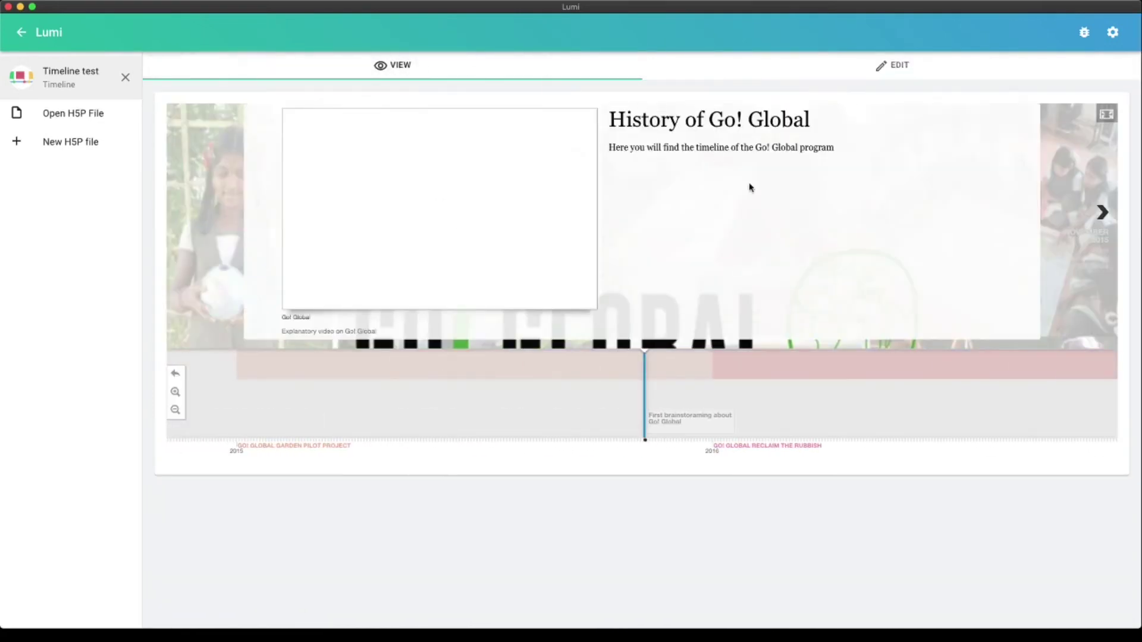